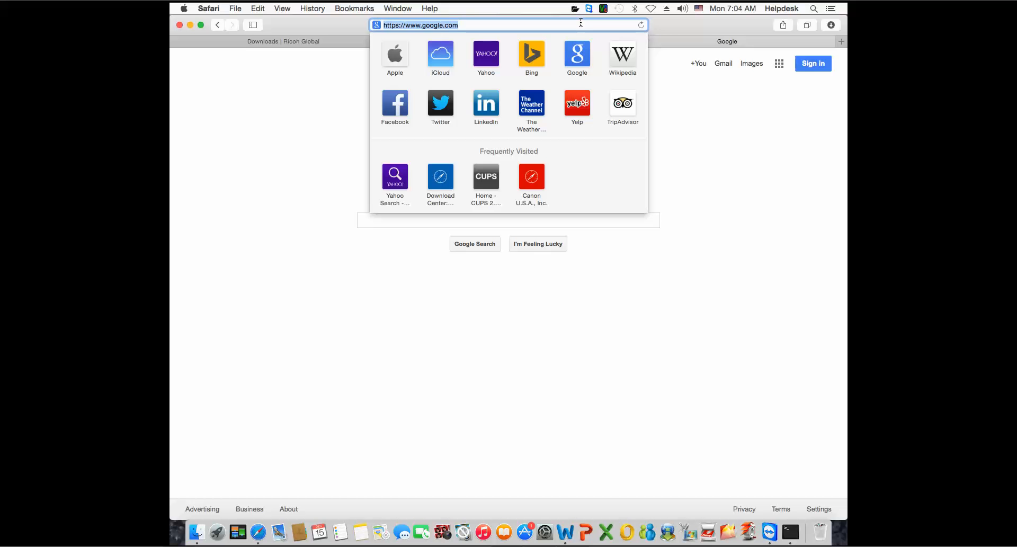
Go to the Ricoh website and open its office equipment downloads page for the Americas
type("ricoh")
key("Return")
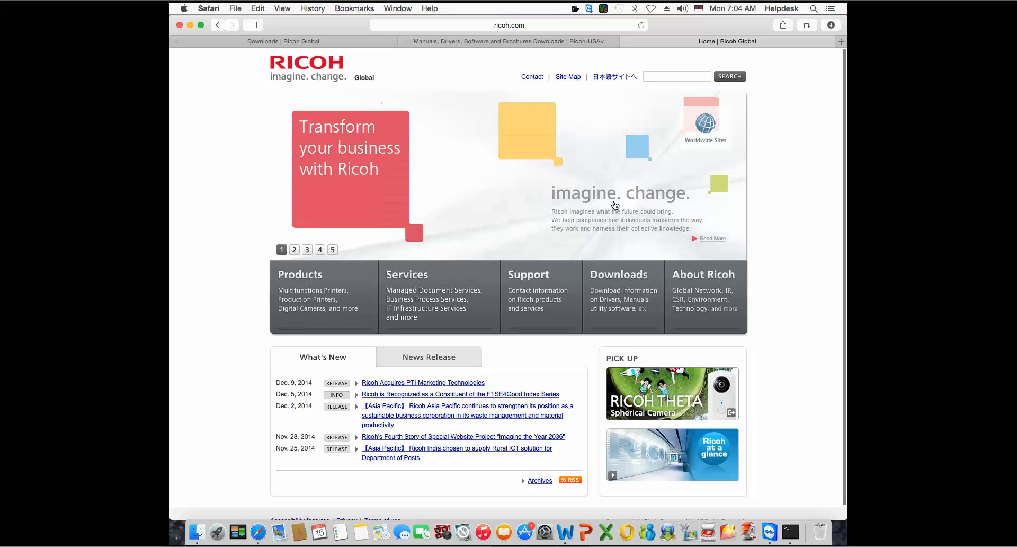
left_click(623, 292)
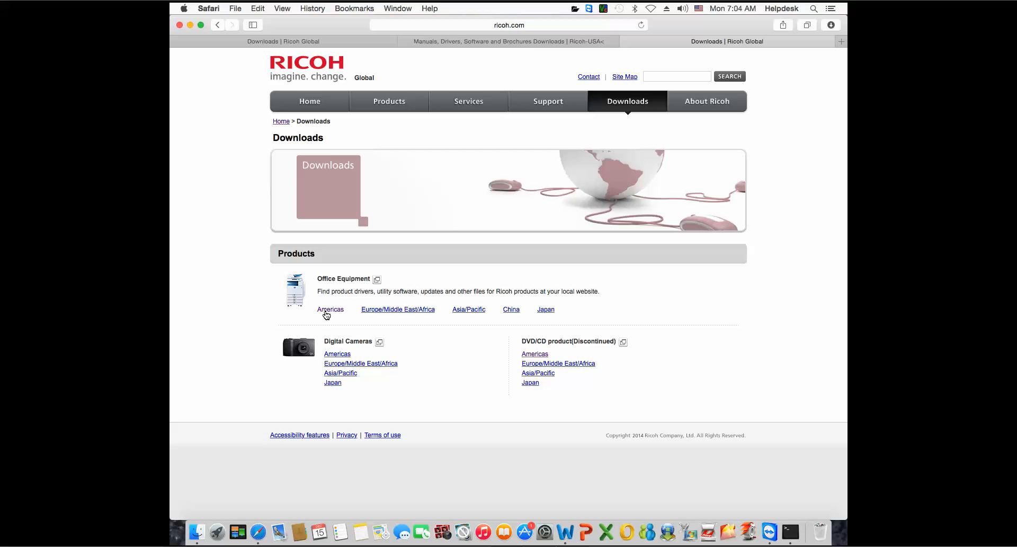
left_click(326, 310)
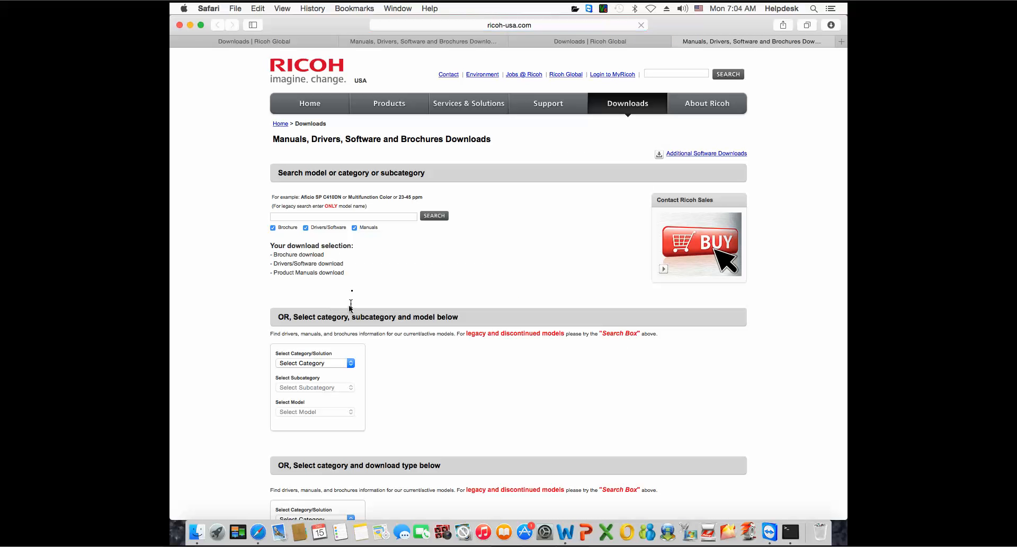
Limit the download search to Drivers/Software only and search for model 4502
left_click(274, 228)
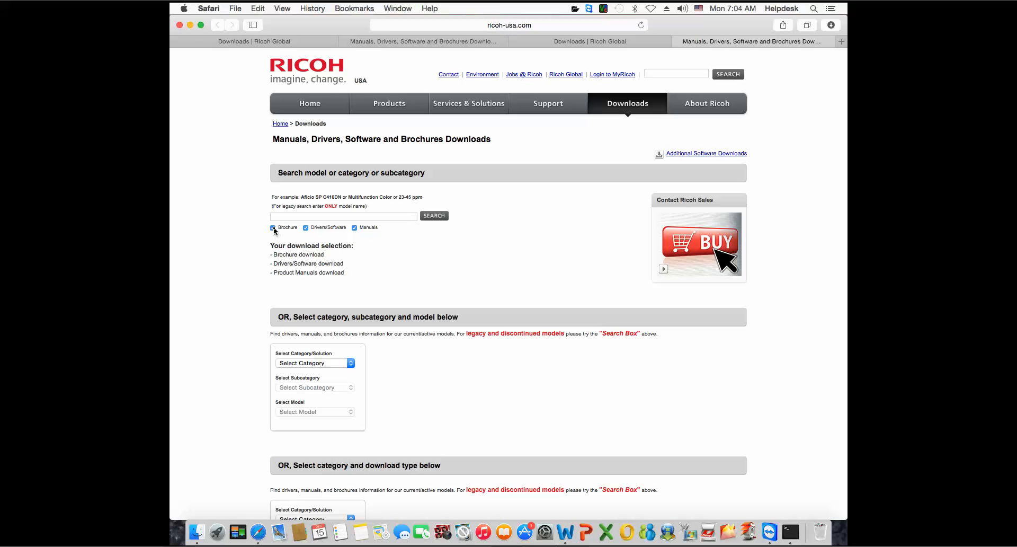
left_click(354, 228)
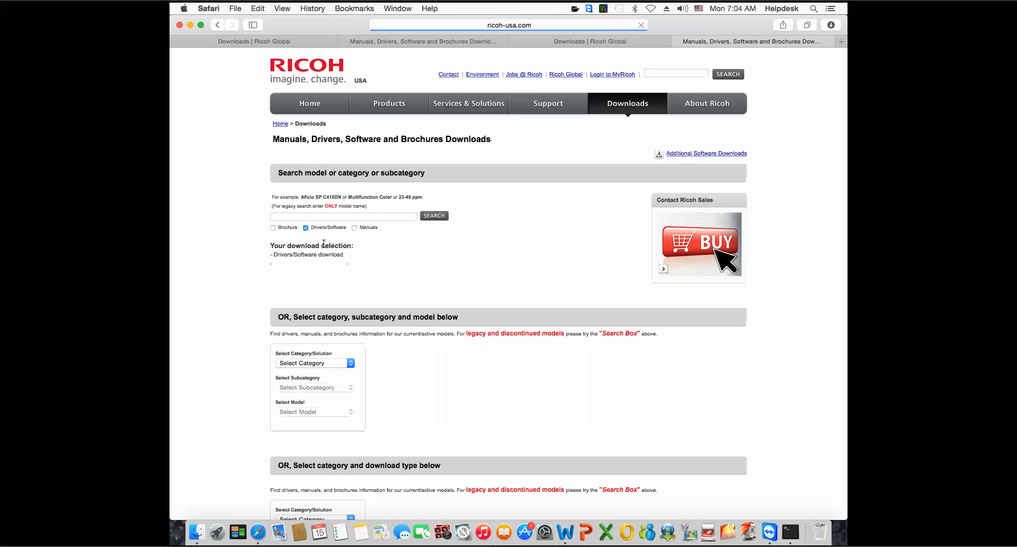
left_click(330, 217)
type("450")
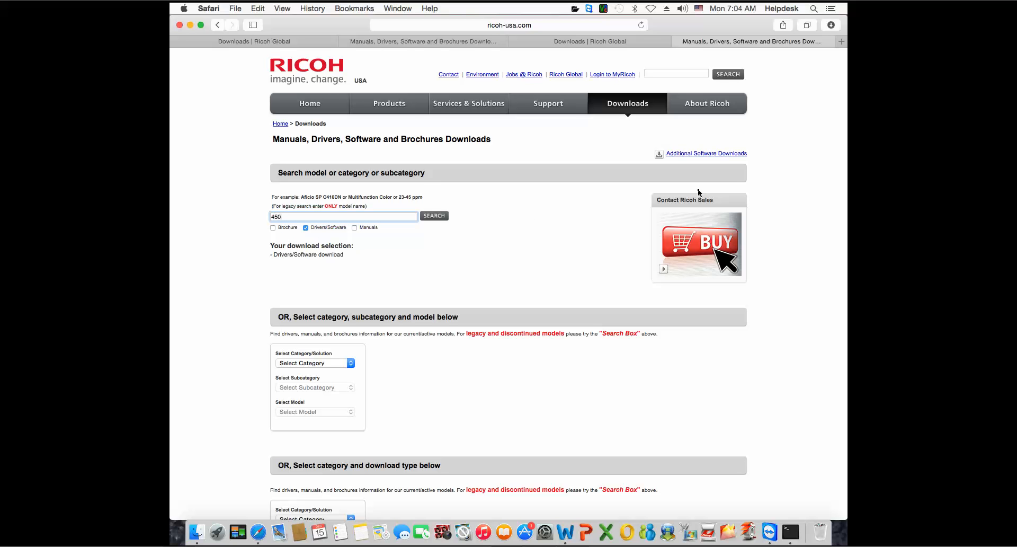
type("2")
left_click(437, 217)
Accept the software license for the Aficio MP C4502 driver downloads and go to the Mac OS X 10.10 (OS X Yosemite) drivers
scroll(505, 277, "down", 2)
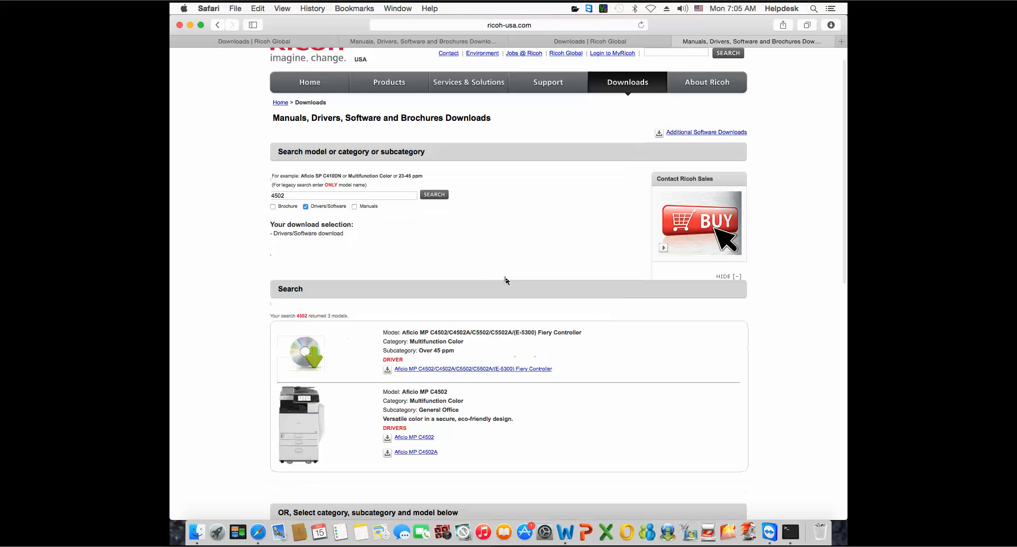
scroll(506, 276, "down", 2)
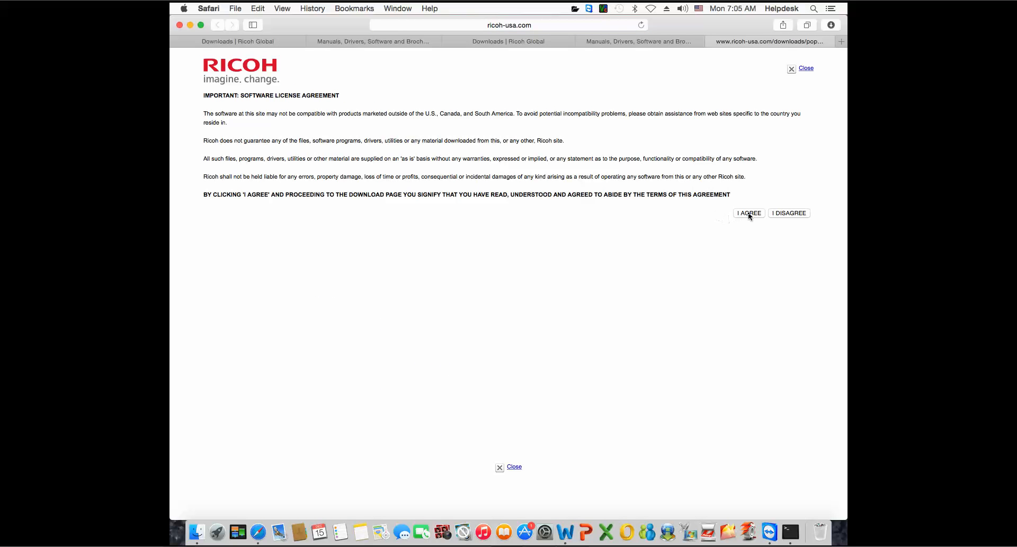
left_click(749, 213)
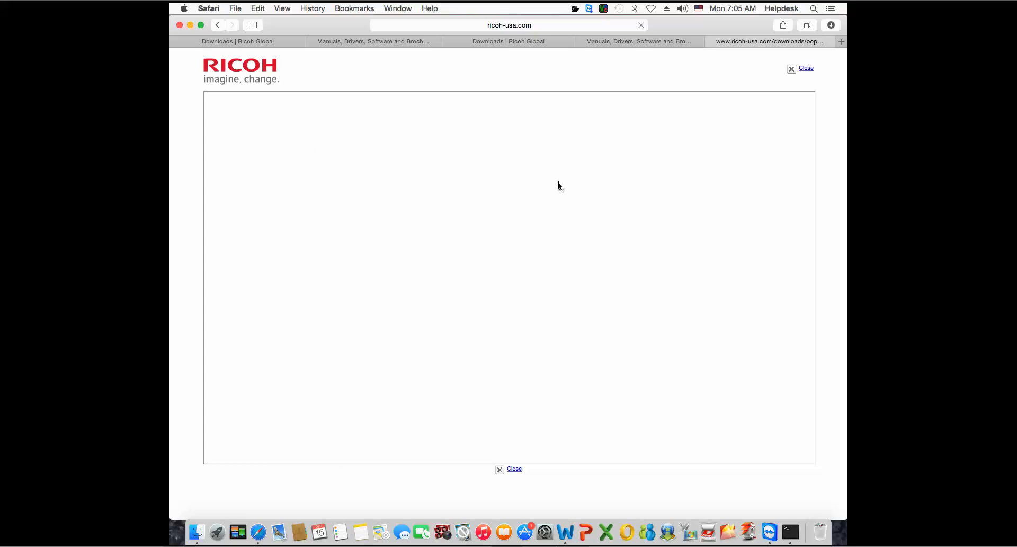
scroll(479, 296, "down", 2)
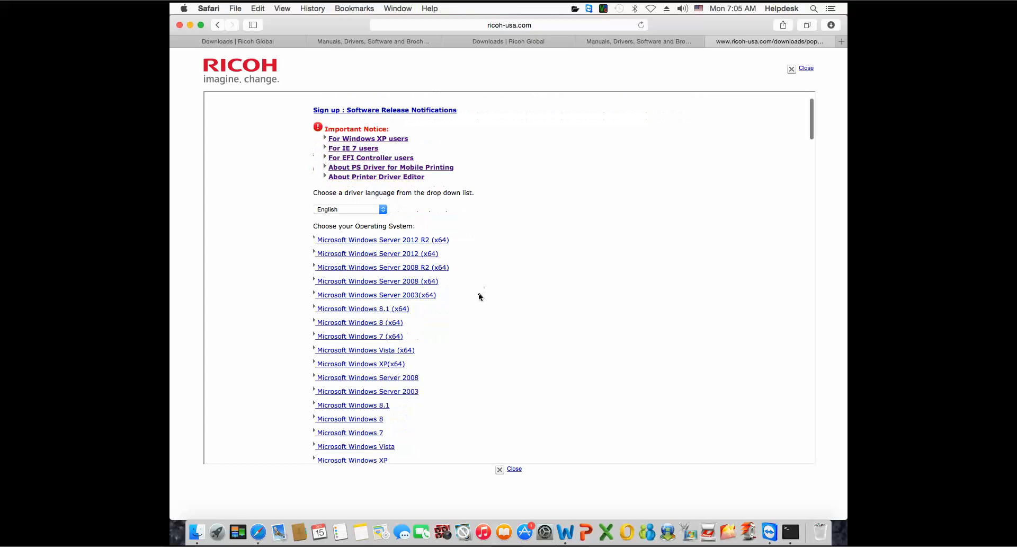
scroll(479, 296, "down", 3)
scroll(471, 297, "down", 2)
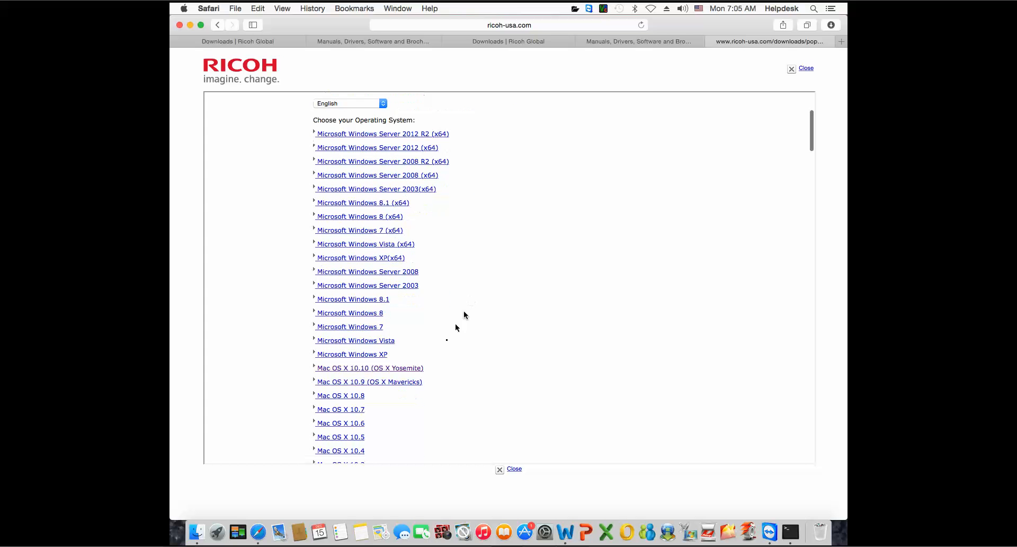
left_click(373, 368)
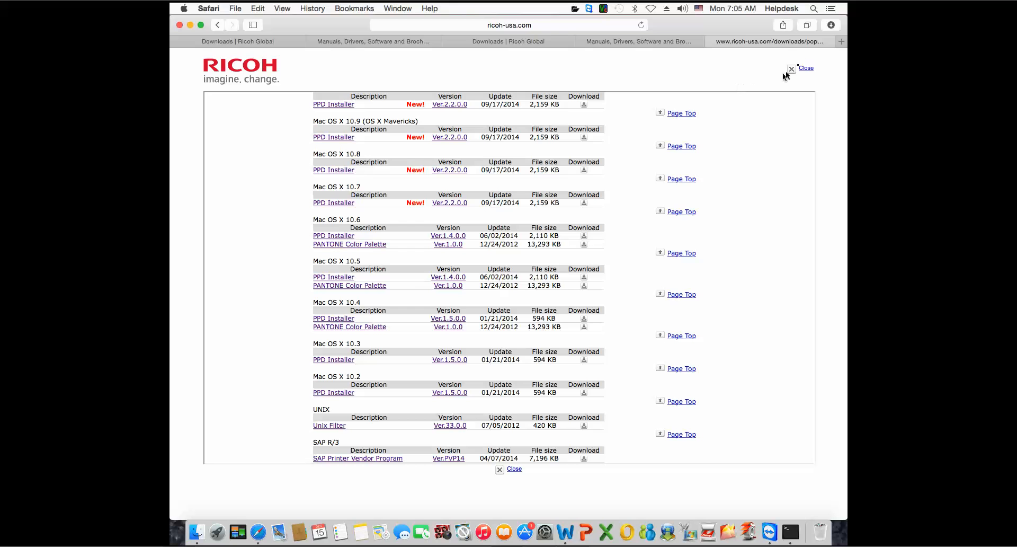
Locate the downloaded Ricoh_PS_Printers_Vol1_EXP_LIO_2.2.0.0-3.dmg in Finder, open the disk image and get the browser window out of the way
left_click(831, 25)
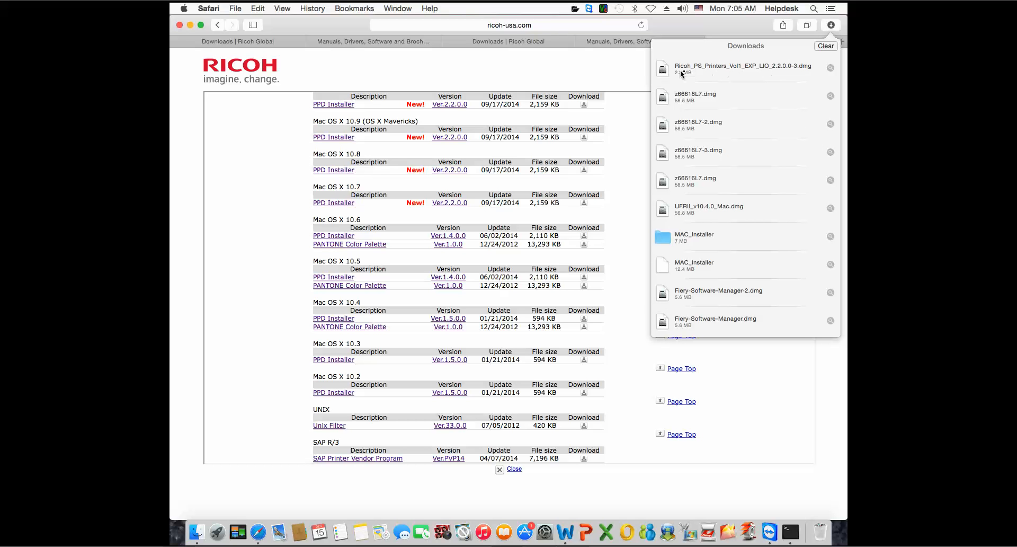
left_click(740, 70)
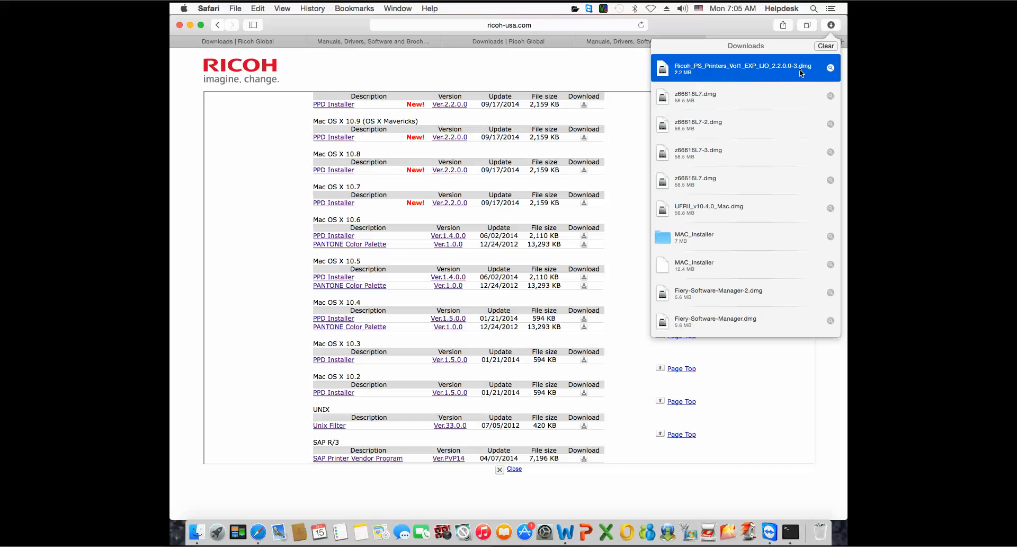
left_click(830, 68)
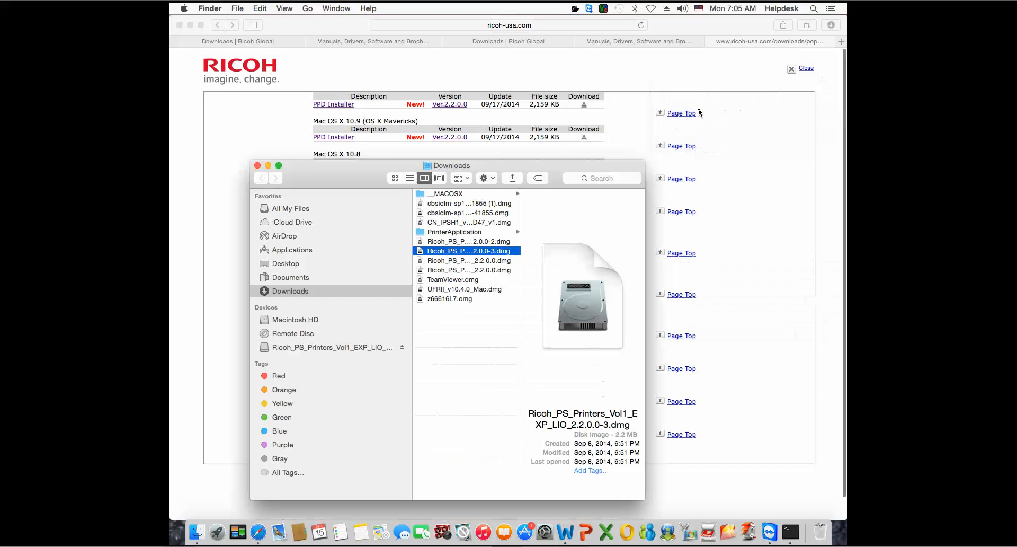
double_click(474, 252)
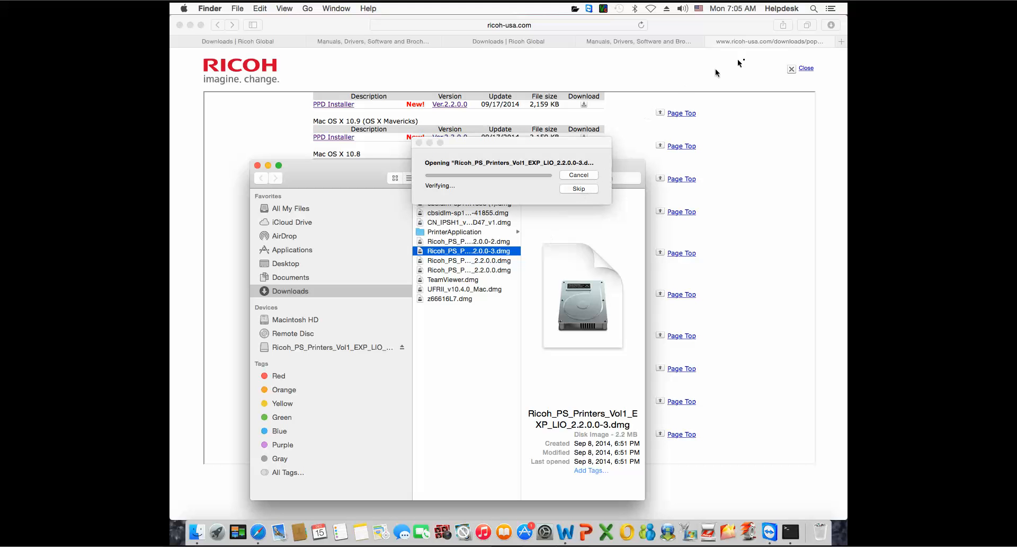
left_click(190, 26)
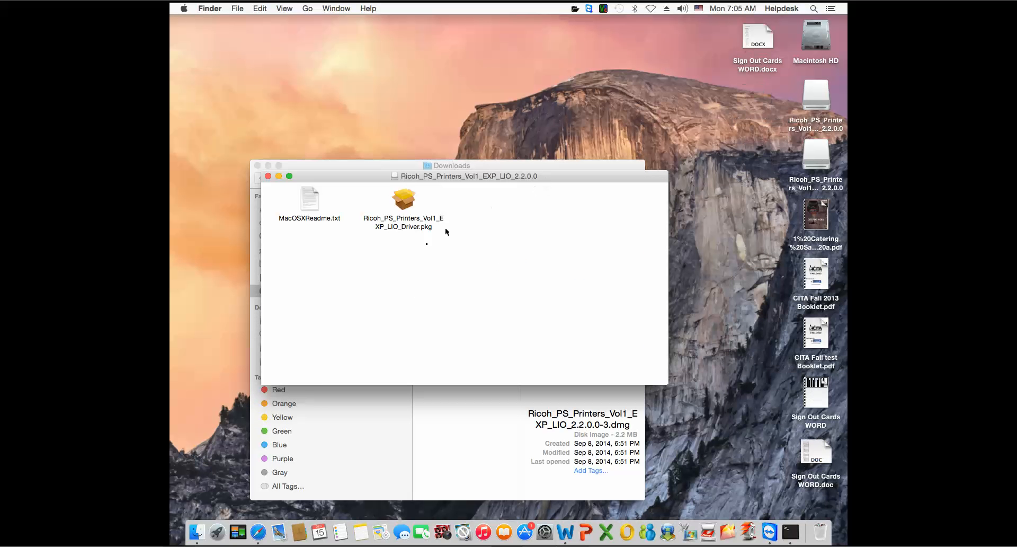
Launch the Ricoh_PS_Printers_Vol1_EXP_LIO_Driver.pkg installer and agree to its software license
left_click(408, 206)
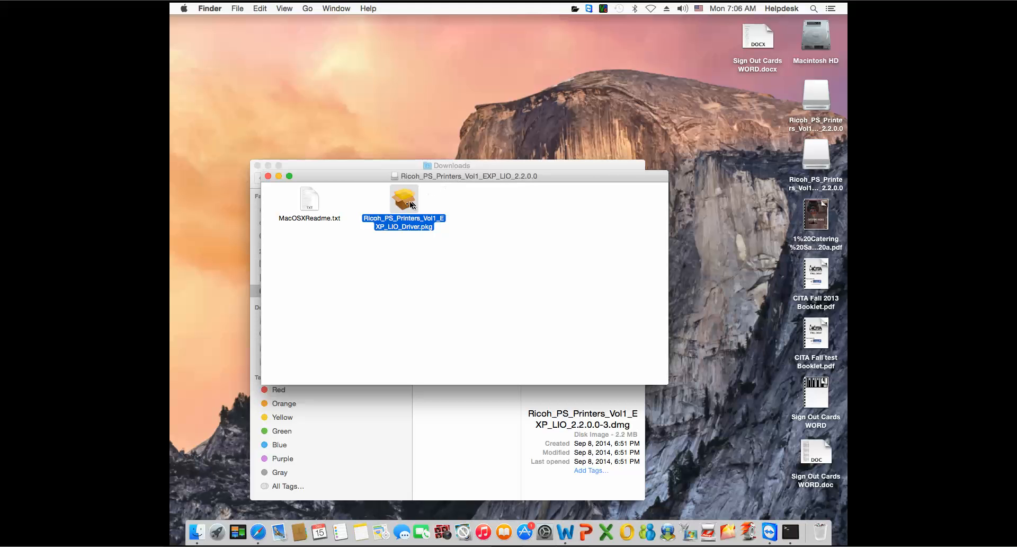
double_click(407, 207)
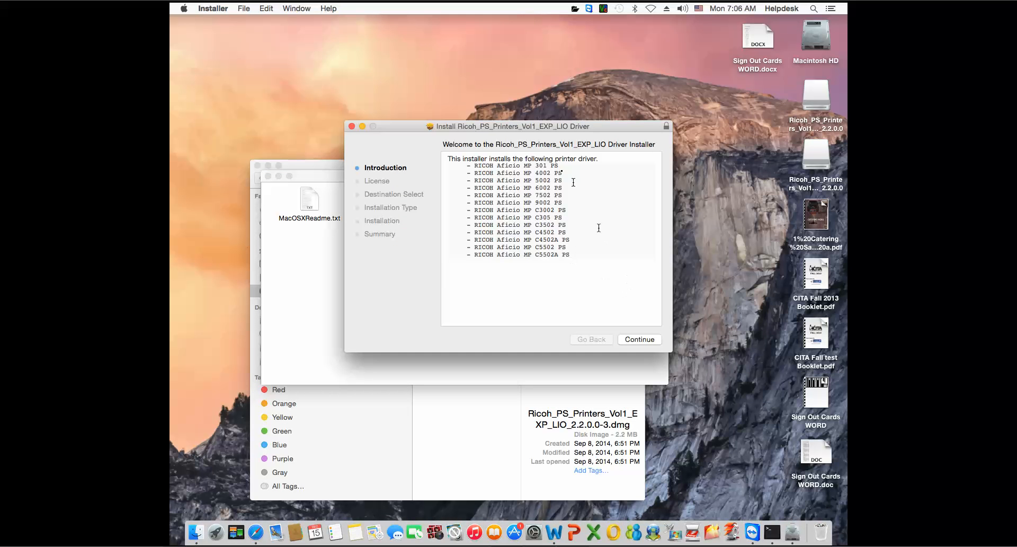
left_click(640, 339)
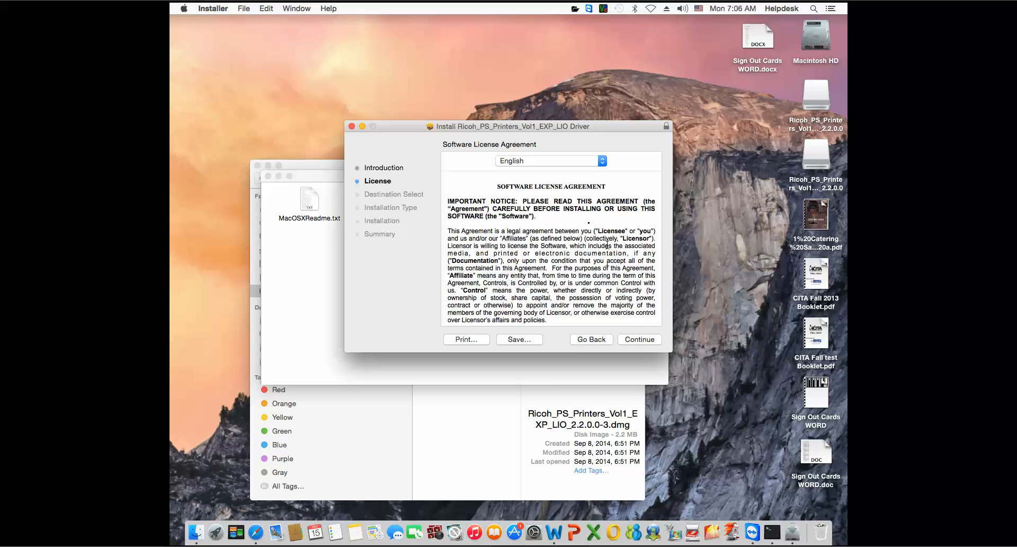
left_click(638, 340)
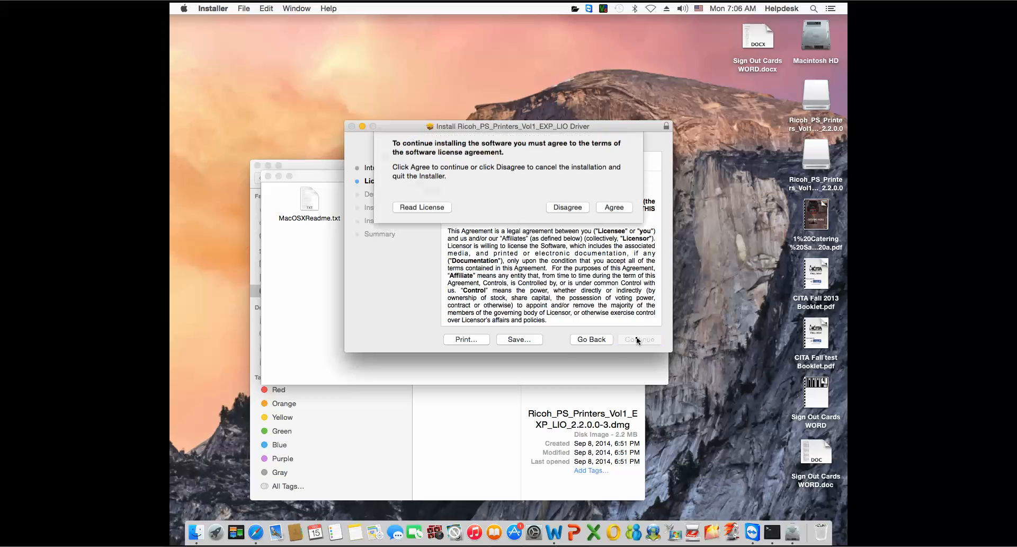
left_click(615, 211)
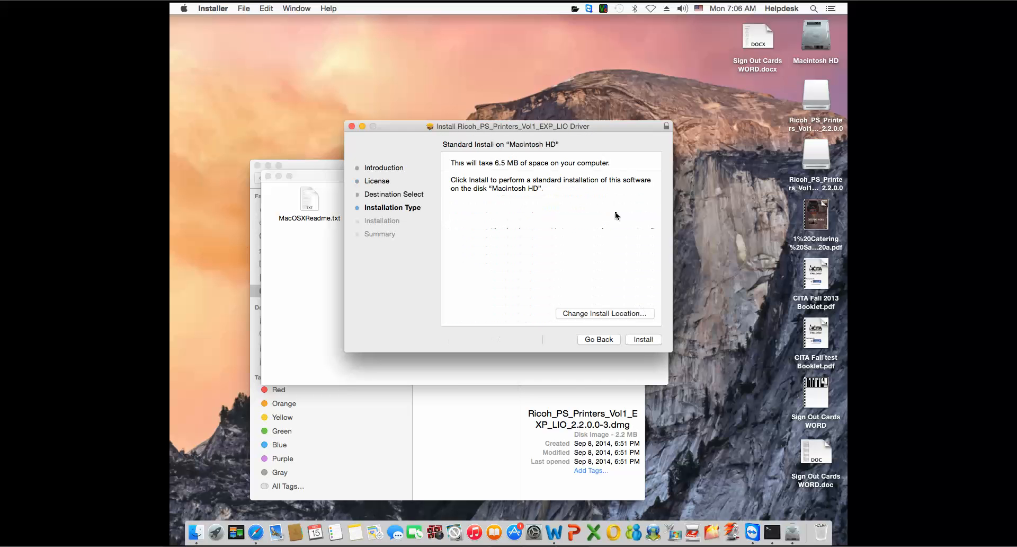
Run the standard driver installation on Macintosh HD, authorize it with the account password, and close the installer
left_click(639, 339)
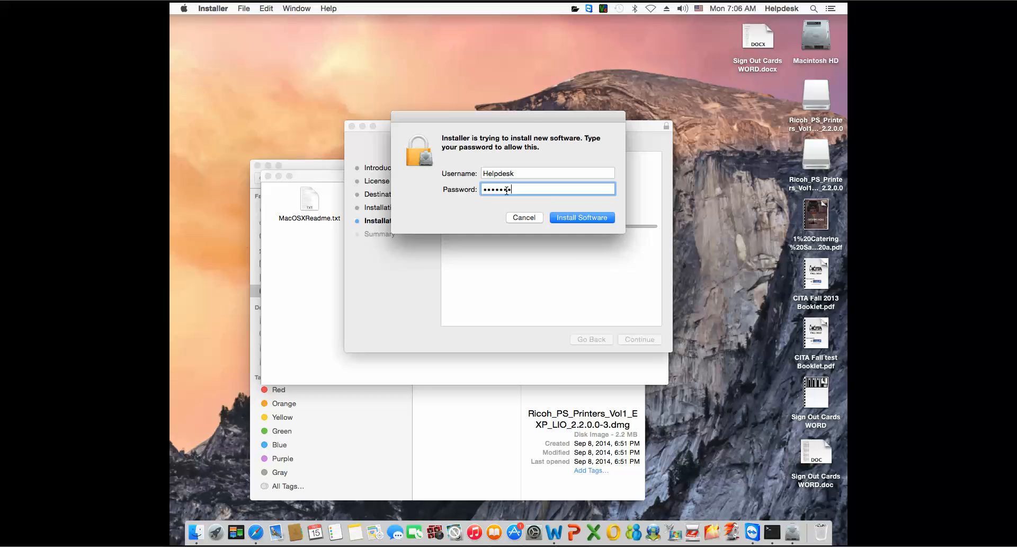
left_click(584, 221)
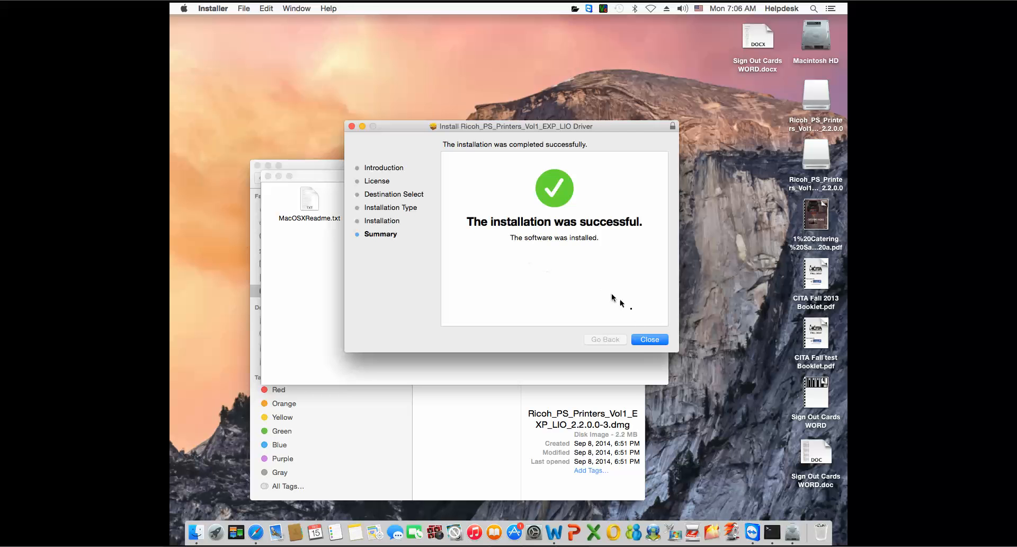
left_click(651, 339)
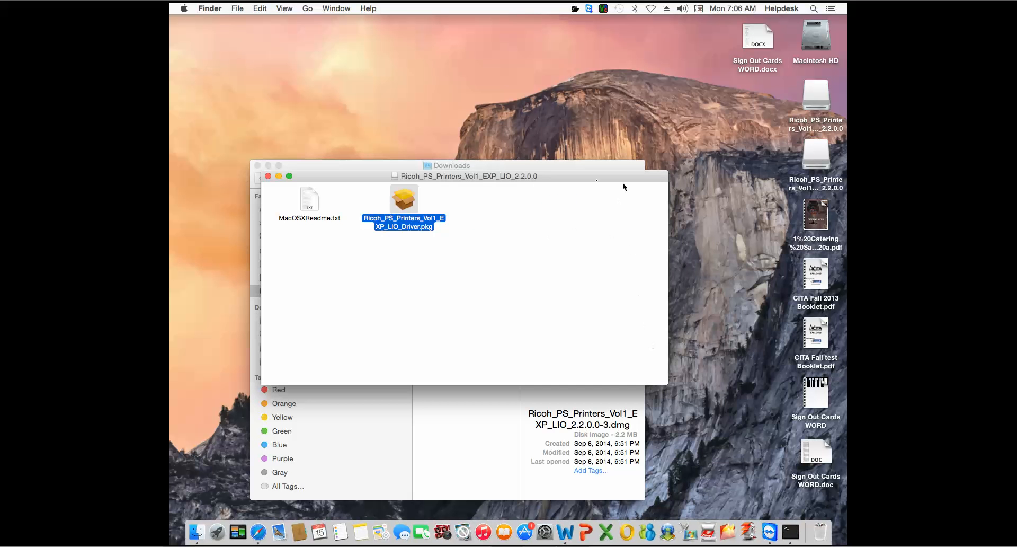
Close the disk image and Downloads windows and open the Printers & Scanners preferences
left_click(270, 177)
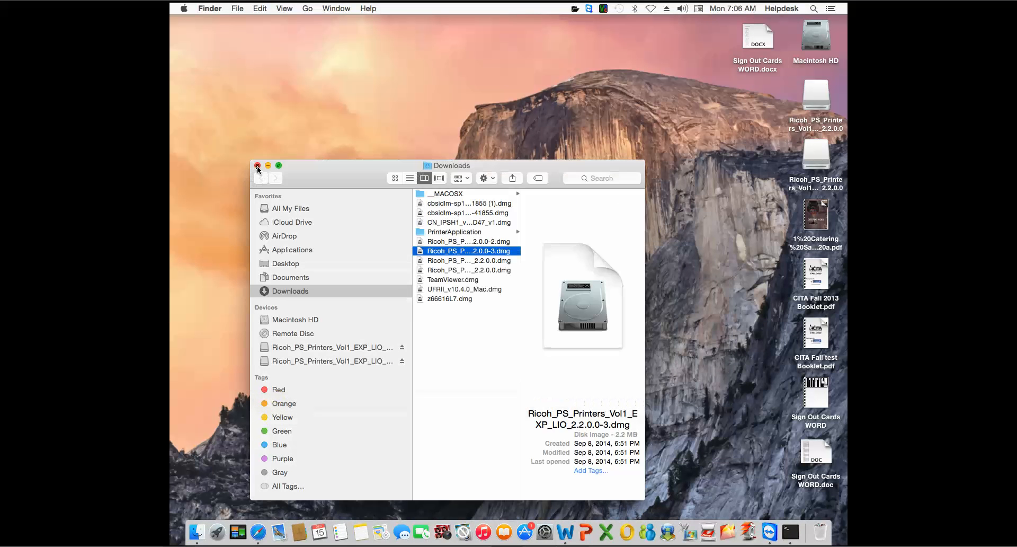
left_click(257, 166)
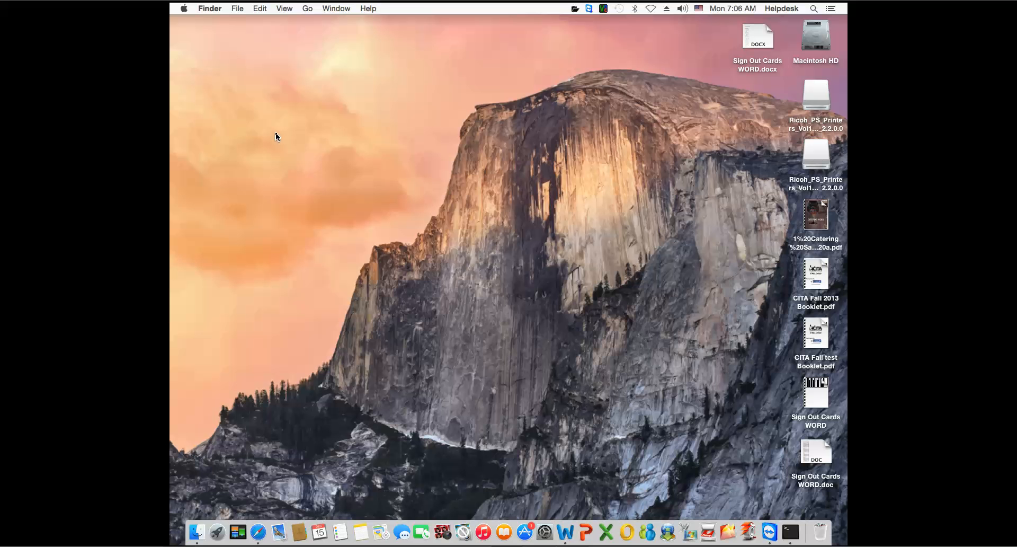
left_click(184, 10)
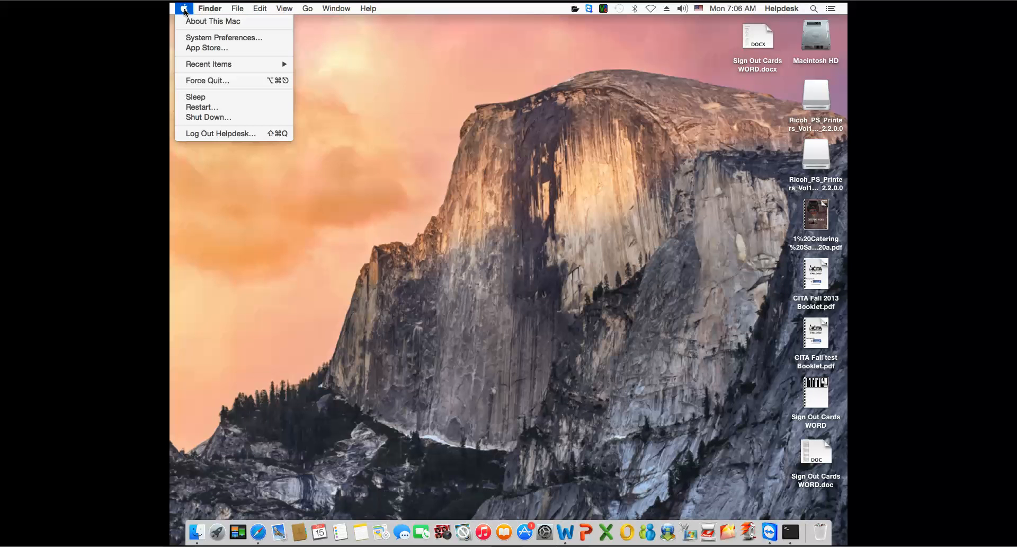
left_click(248, 38)
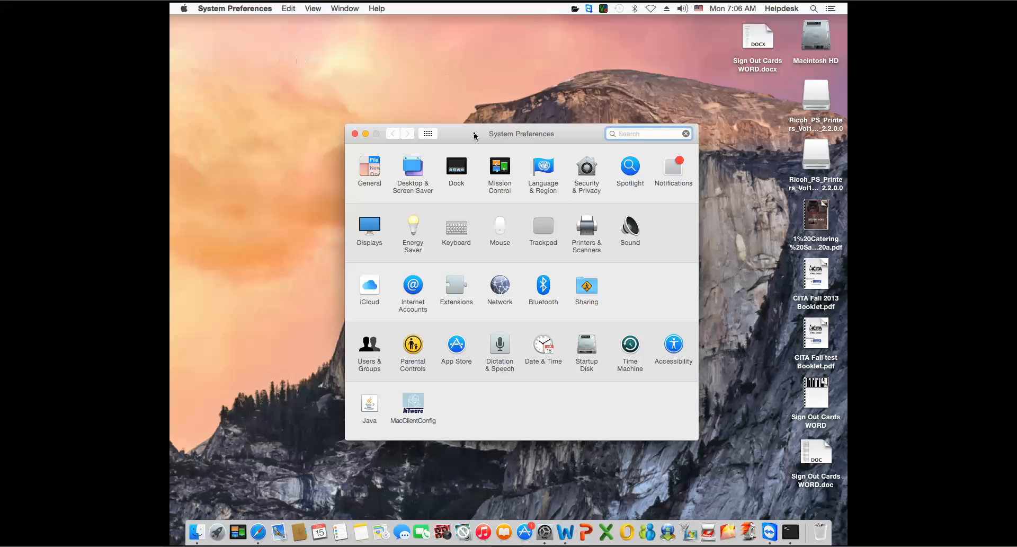
left_click(591, 237)
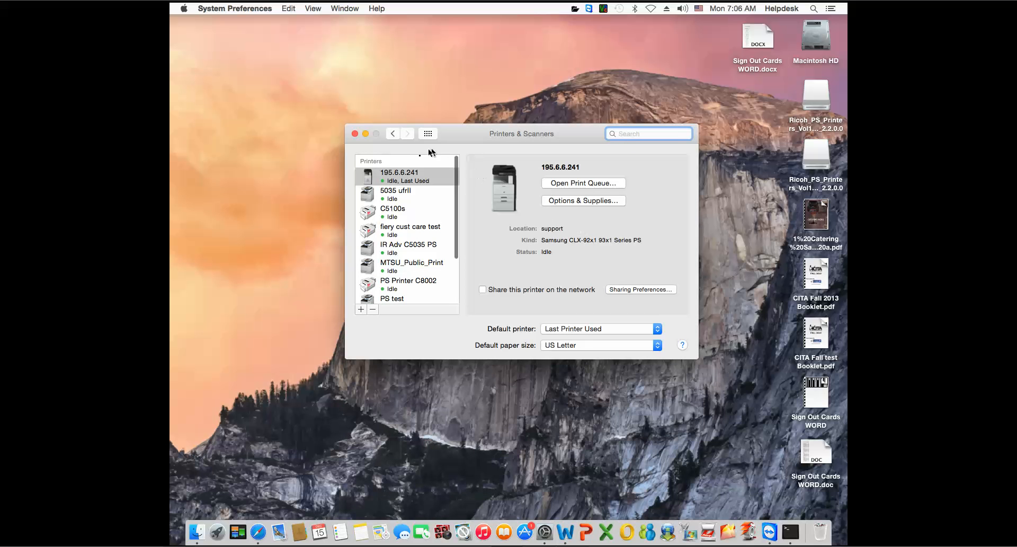
Start adding a new IP printer and enter 195.6.6.240 as its address
left_click(359, 308)
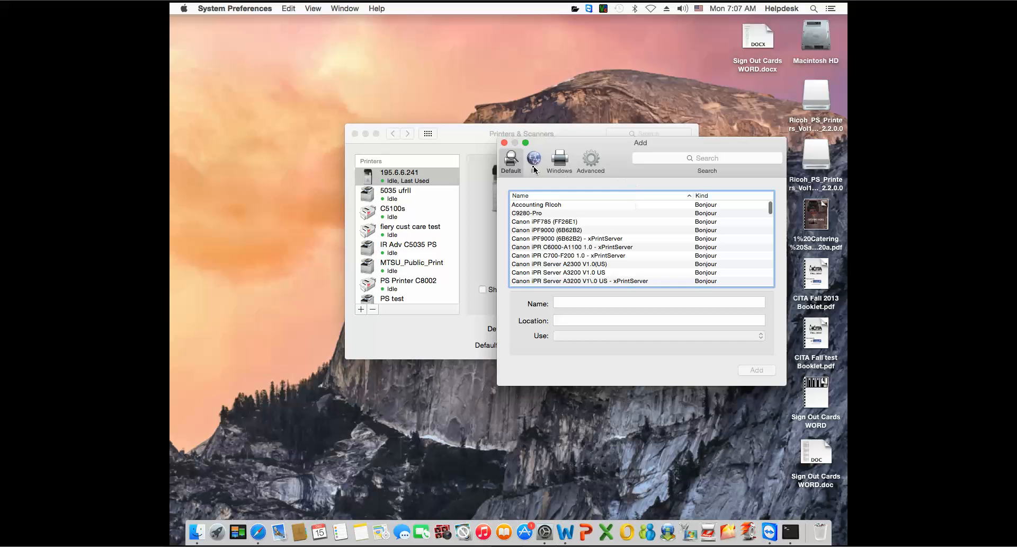
left_click_drag(550, 145, 516, 130)
left_click(500, 143)
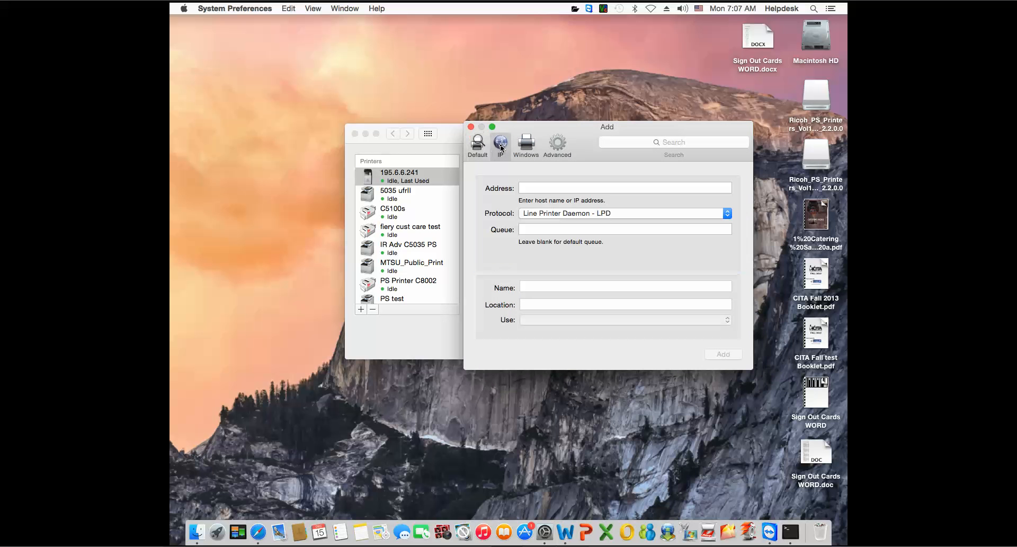
left_click(533, 189)
type("19")
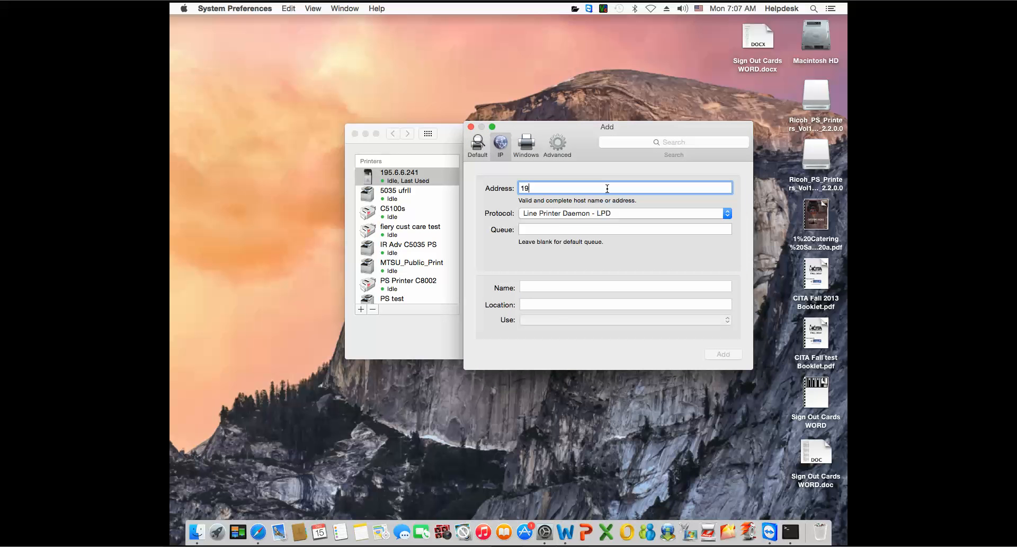
type("5")
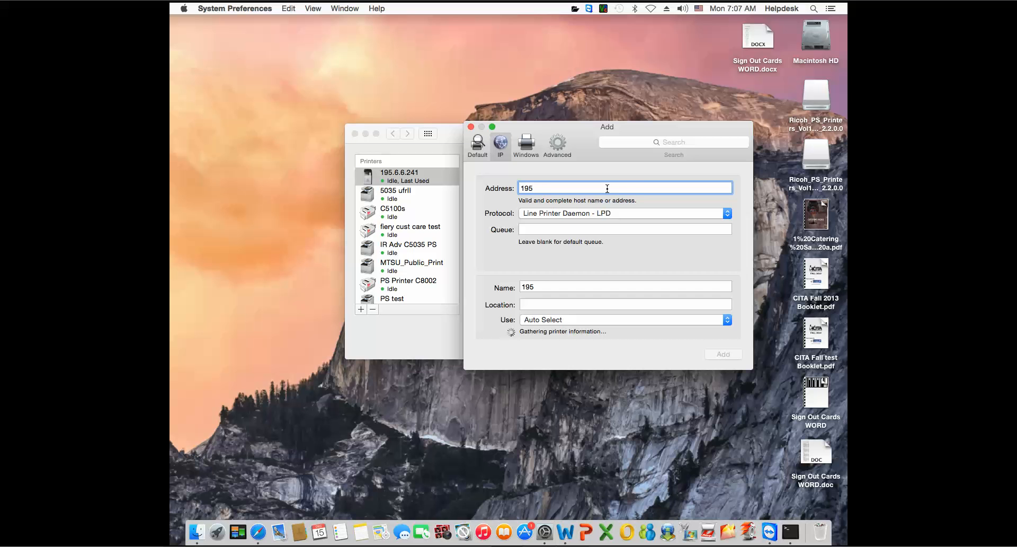
type(".6.6.24")
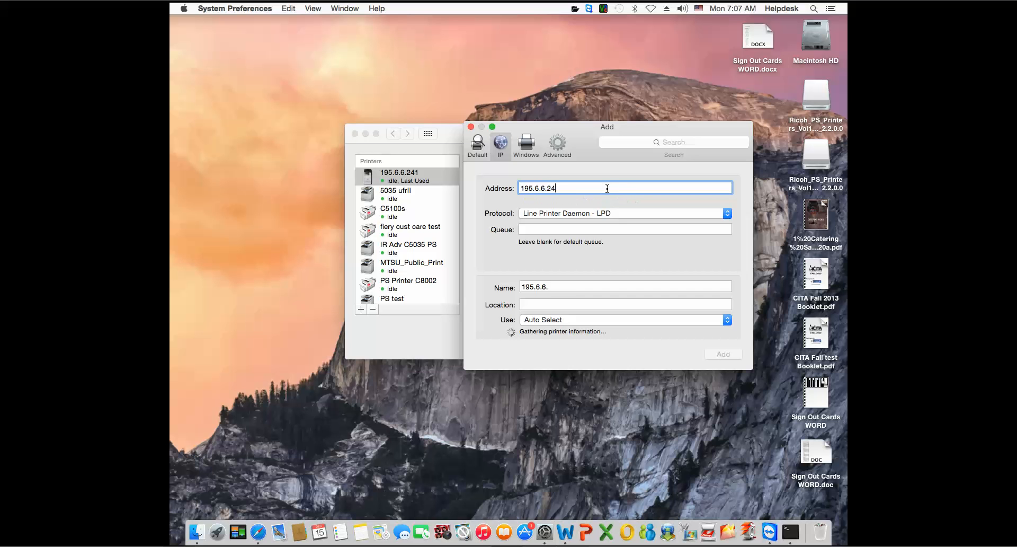
type("0")
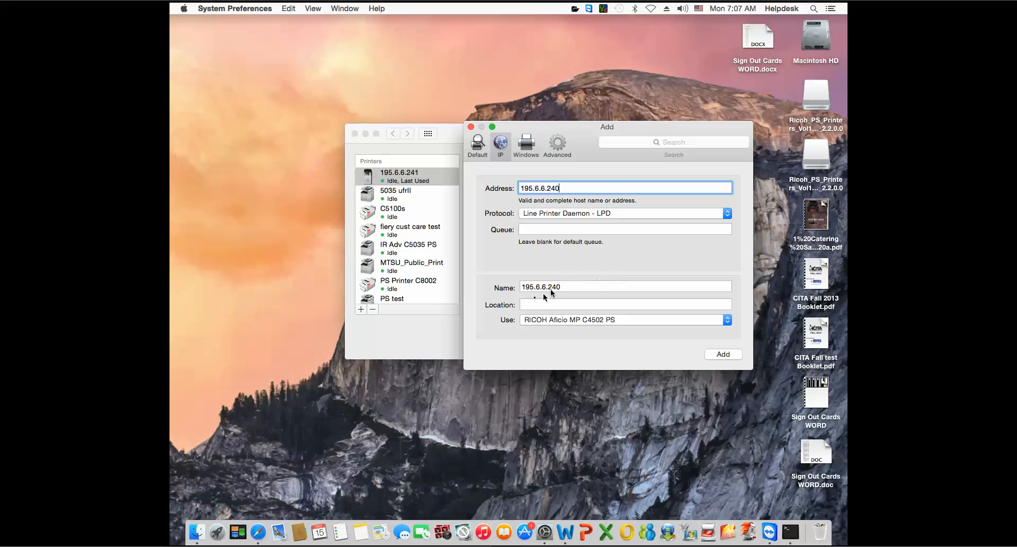
Filter the printer software list for "Ricoh 4502" and choose the first RICOH Aficio MP C4502 PS driver for the printer
left_click(730, 319)
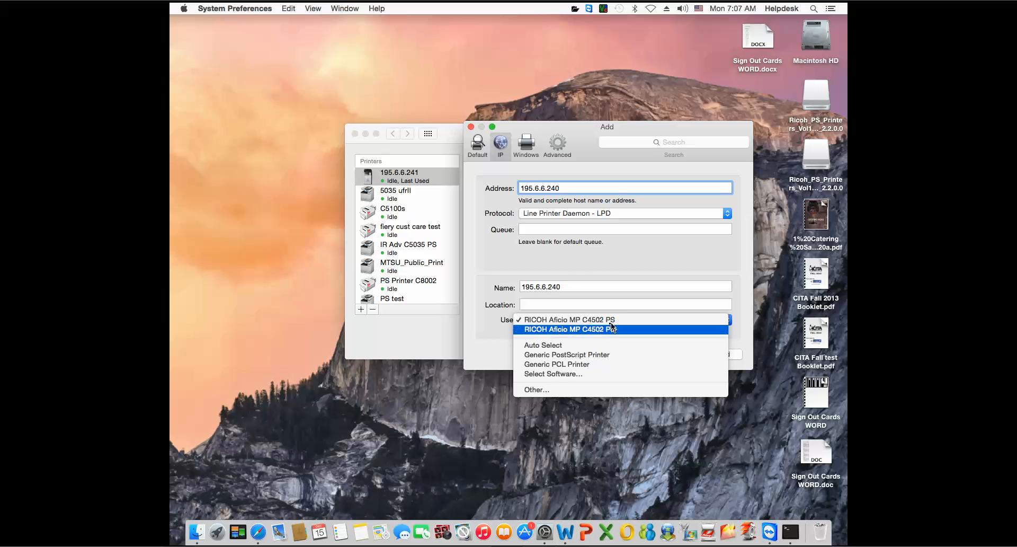
left_click(556, 374)
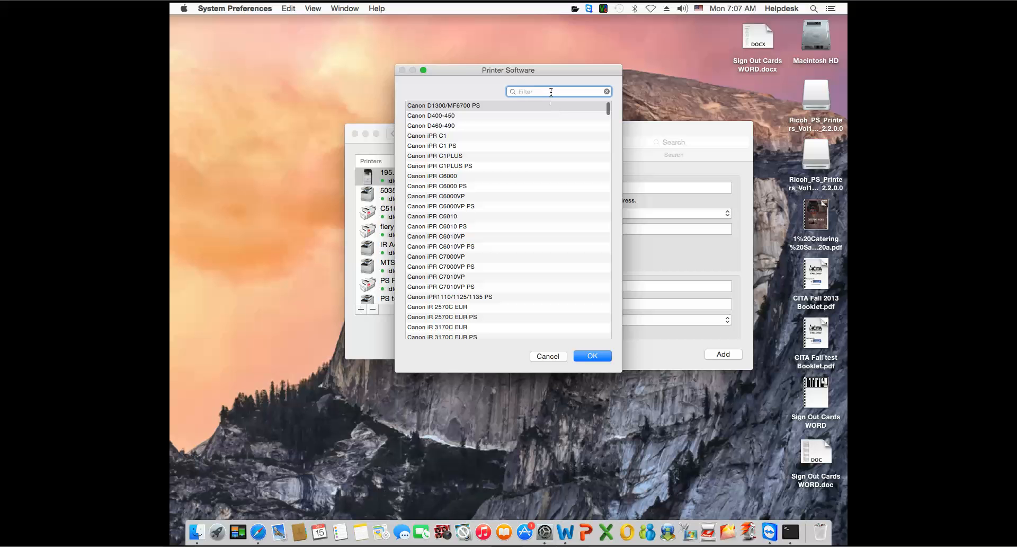
type("Ricoh 4502")
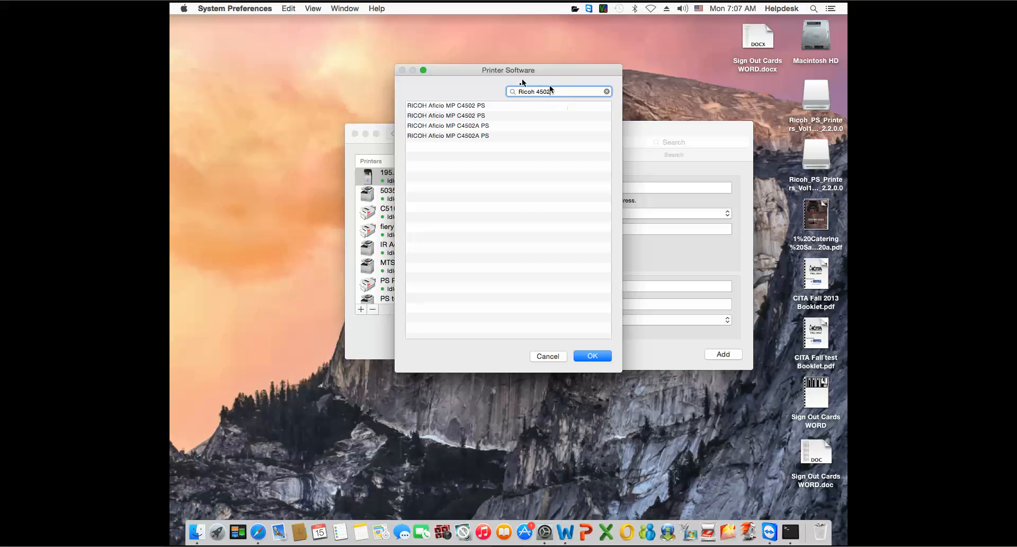
left_click(446, 106)
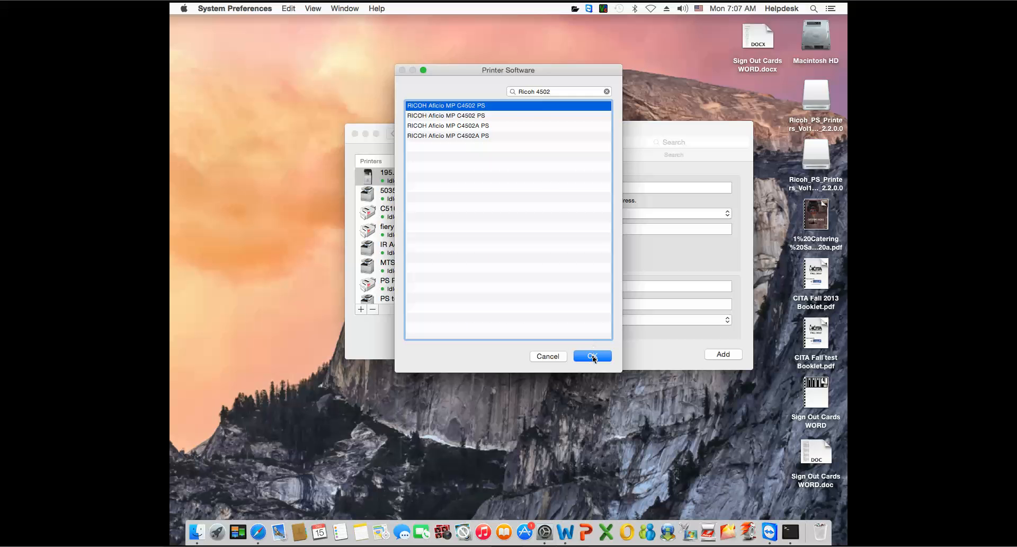
left_click(592, 357)
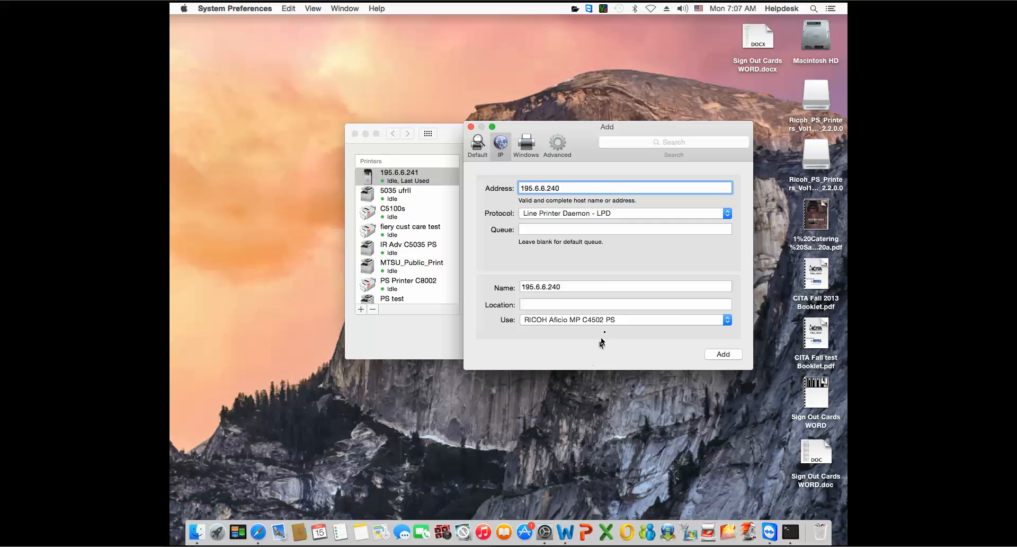
Add the printer, check its finisher choices, and accept the installable options to set it up
left_click(725, 354)
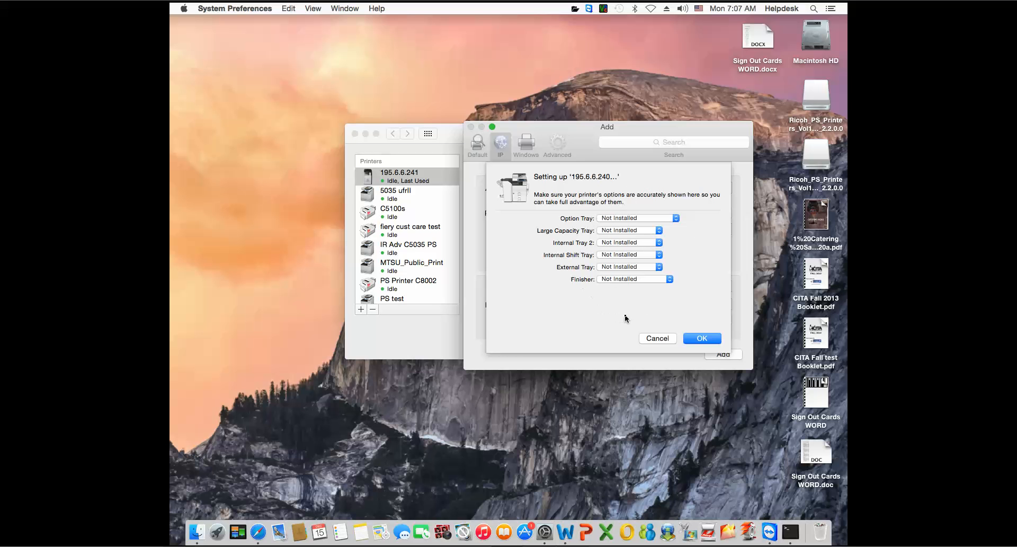
left_click(669, 279)
left_click(700, 340)
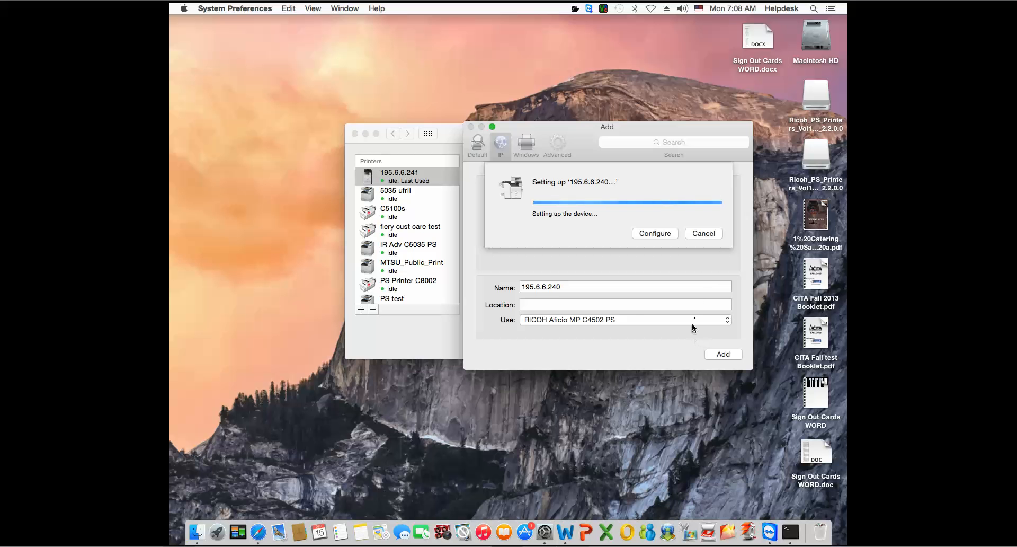